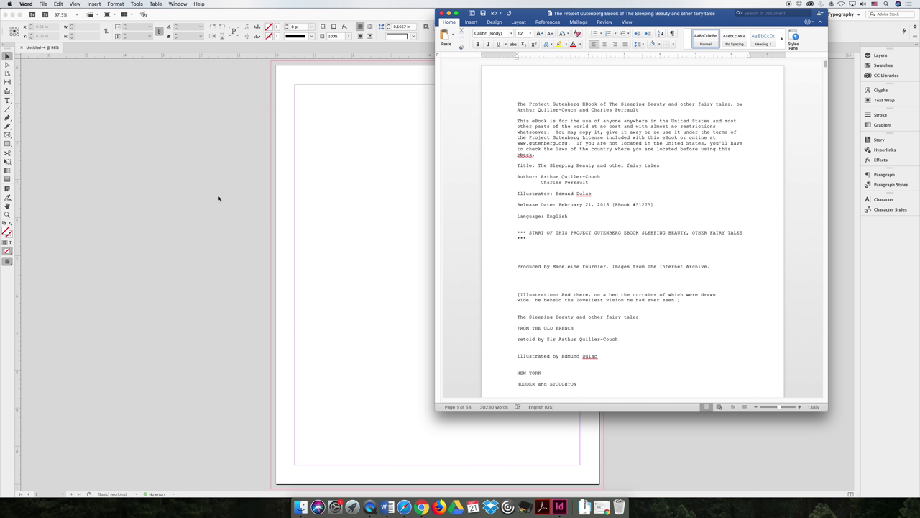
# Place the insertion point in the Sleeping Beauty fairy-tale text in Word.
pyautogui.click(604, 131)
pyautogui.press('super+a')
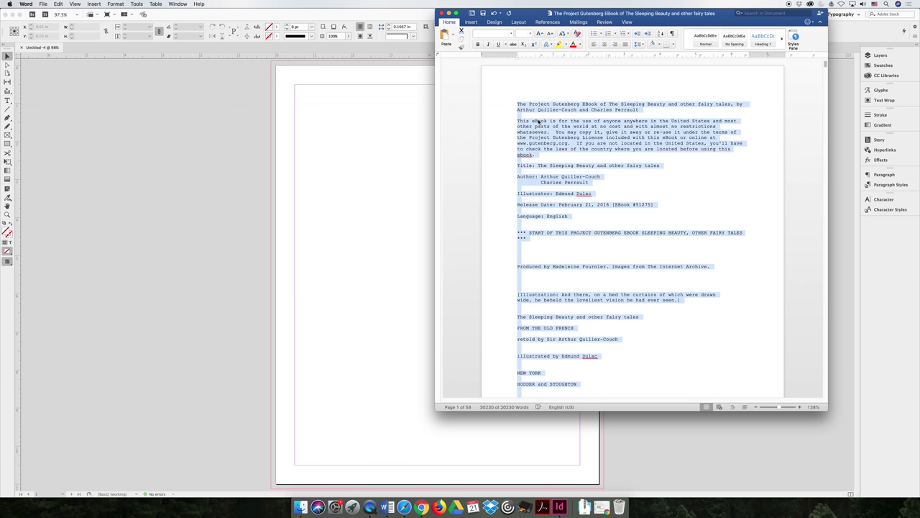
pyautogui.press('super+c')
pyautogui.click(496, 112)
pyautogui.click(564, 127)
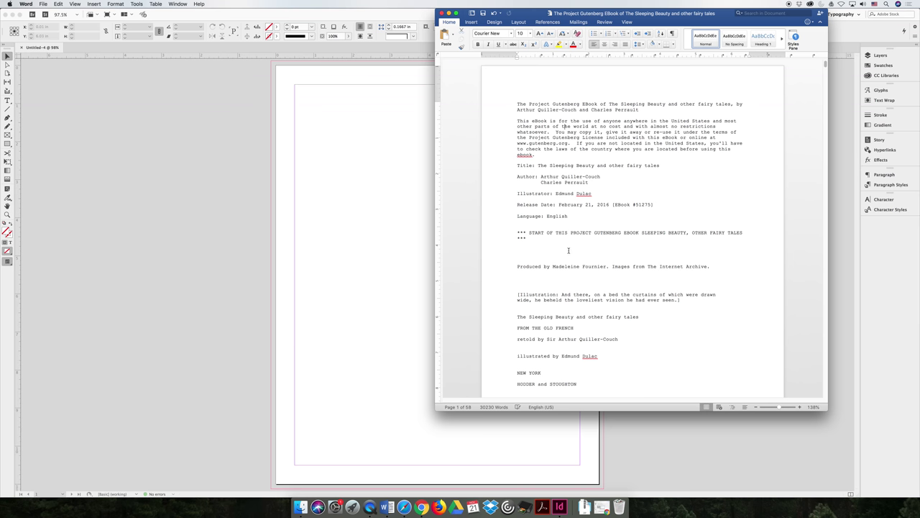
pyautogui.click(421, 507)
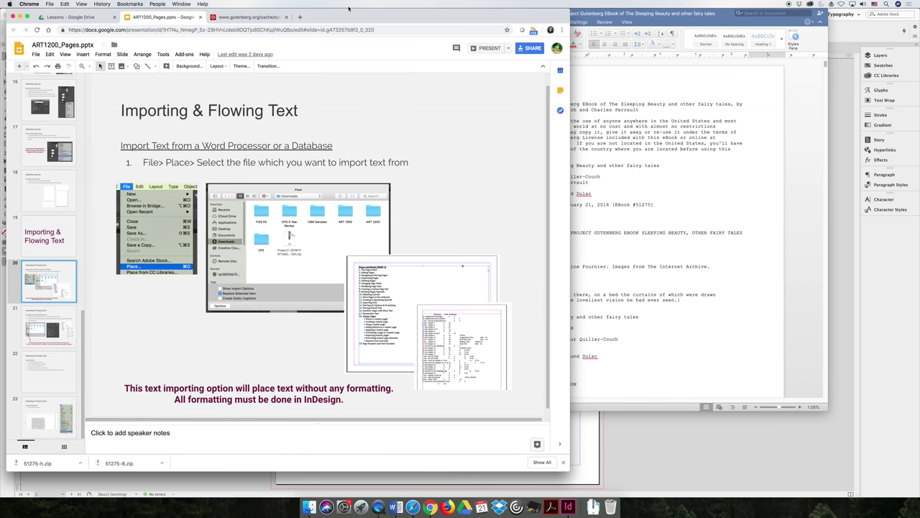
# Deselect the highlighted text on the Gutenberg plain-text page and close that tab.
pyautogui.click(253, 17)
pyautogui.click(350, 147)
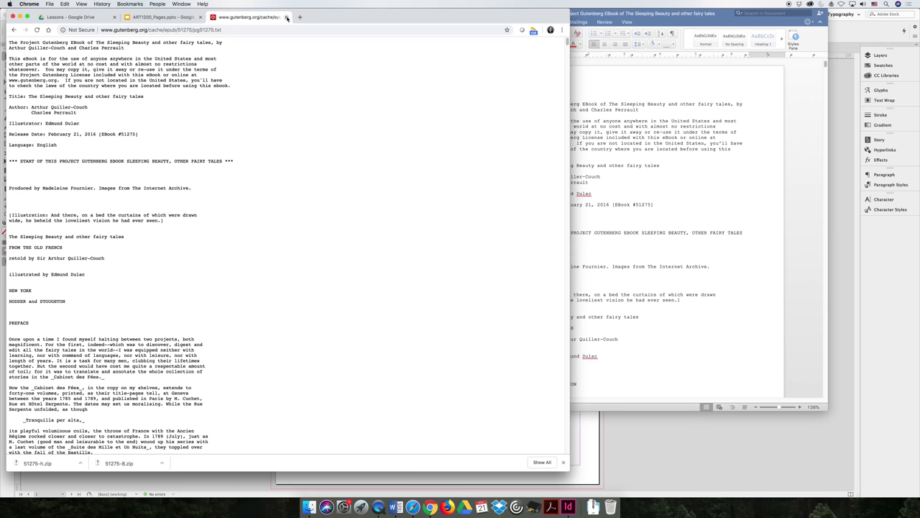
pyautogui.click(286, 17)
# Scroll briefly through the Word document, then minimize Word and Chrome to reveal InDesign.
pyautogui.click(674, 114)
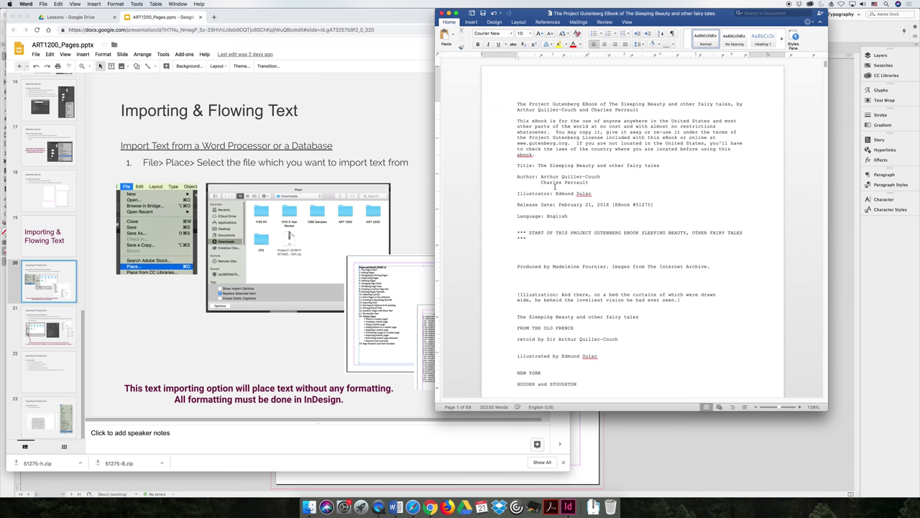
pyautogui.scroll(-15, 555, 187)
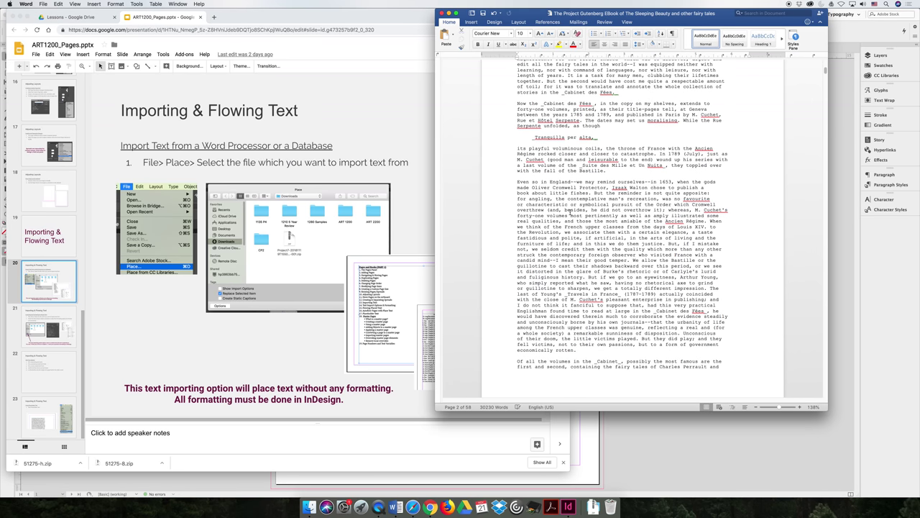
pyautogui.scroll(-15, 572, 210)
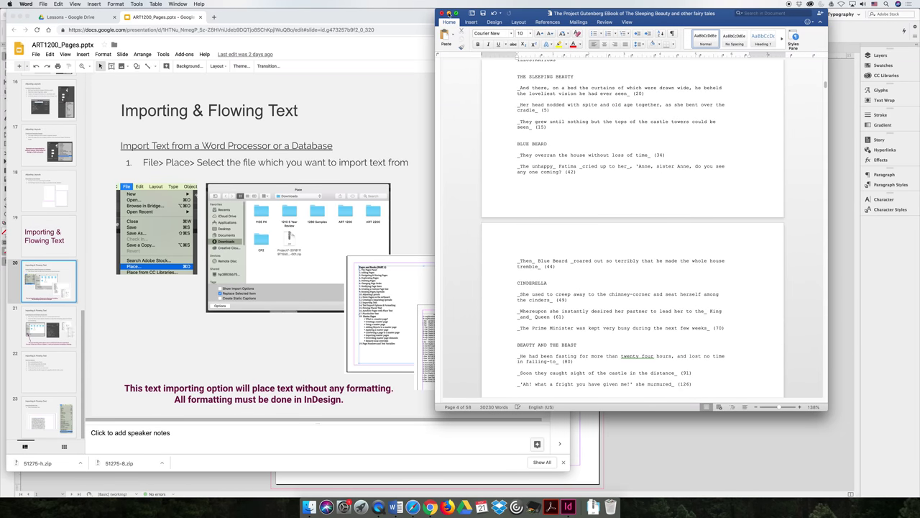
pyautogui.click(449, 13)
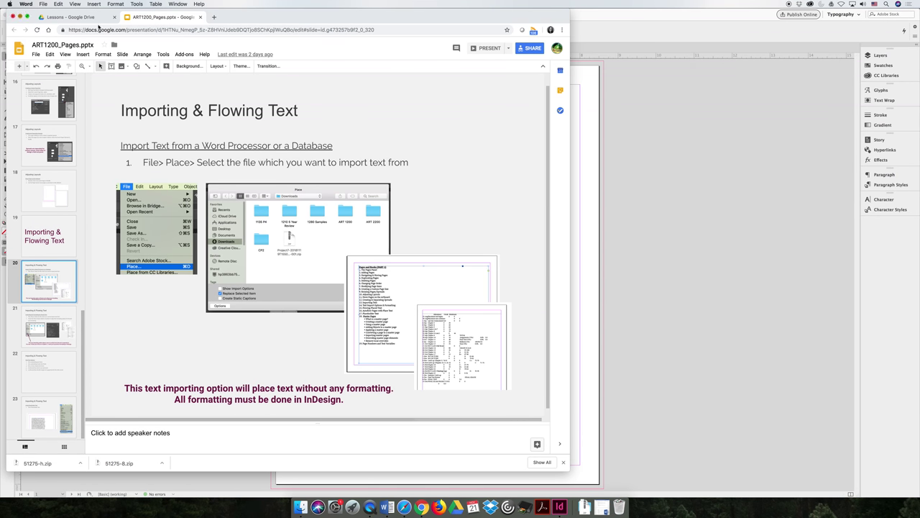
pyautogui.click(20, 16)
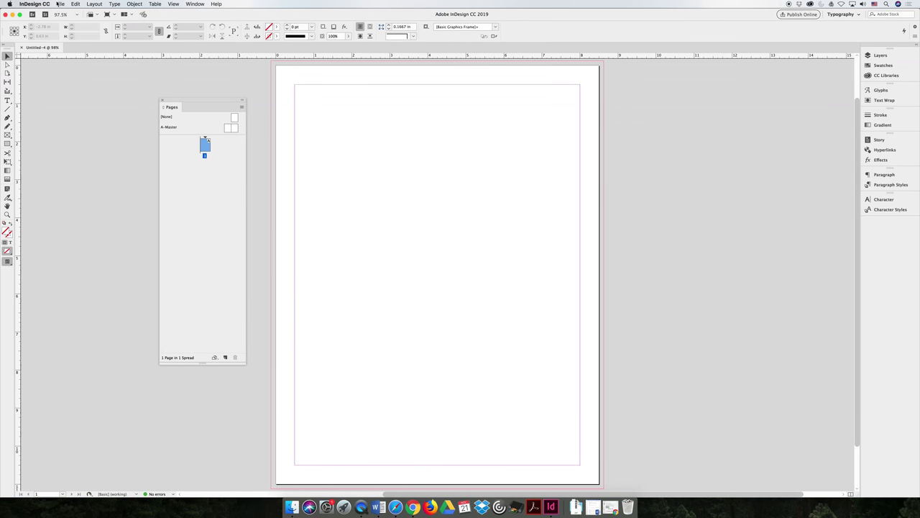
# Choose File > Place and select the Project Gutenberg Sleeping Beauty fairy tales document.
pyautogui.click(60, 4)
pyautogui.moveTo(100, 153)
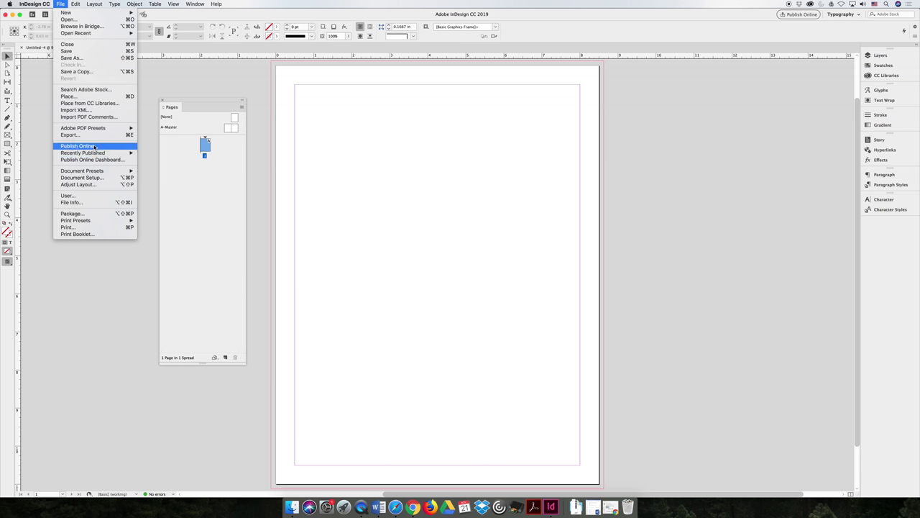
pyautogui.click(97, 97)
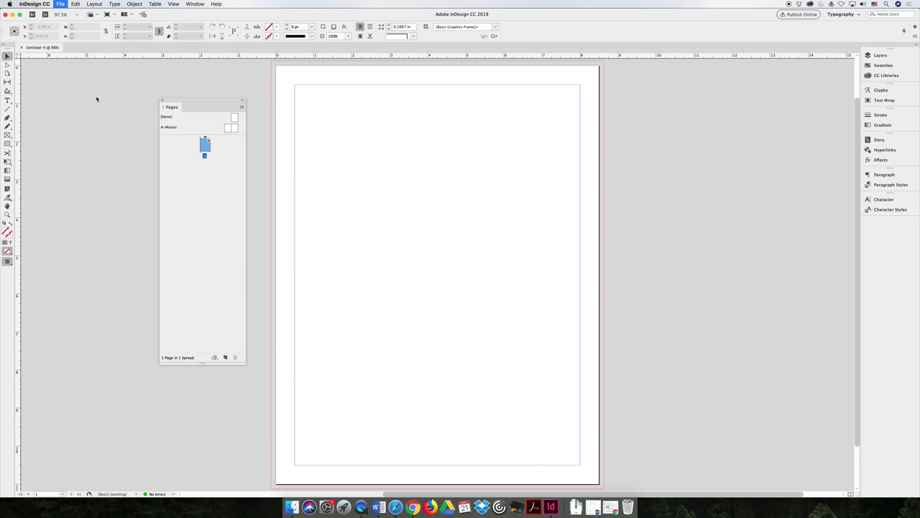
pyautogui.click(427, 119)
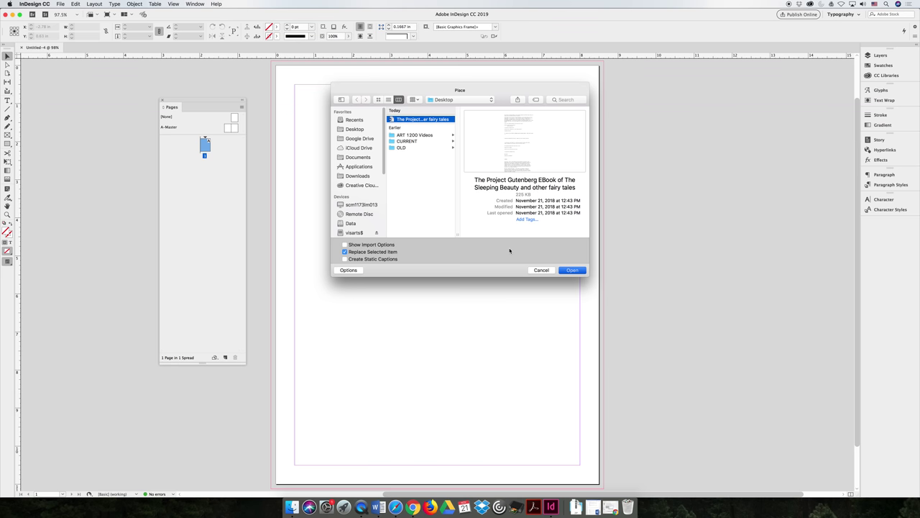
pyautogui.press('Return')
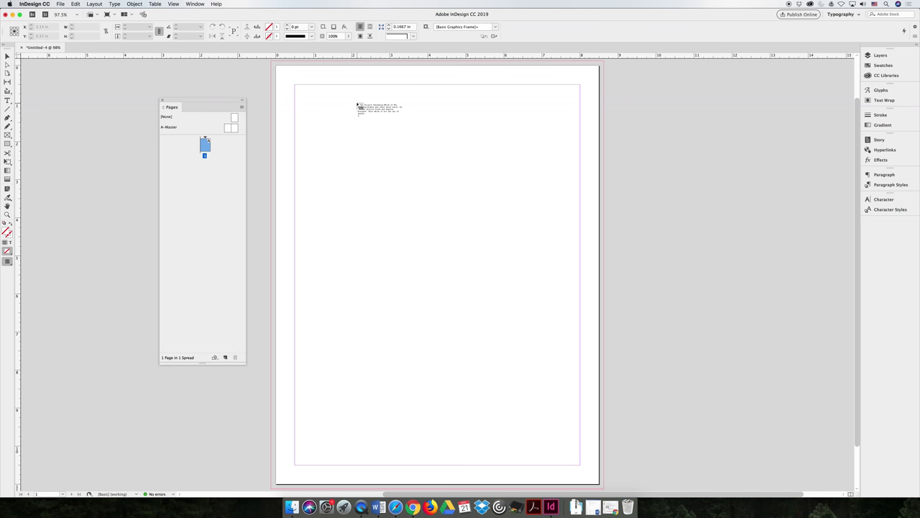
# Draw a text frame on page 1 and flow its overset text into a frame beside the page.
pyautogui.moveTo(346, 100); pyautogui.dragTo(546, 343)
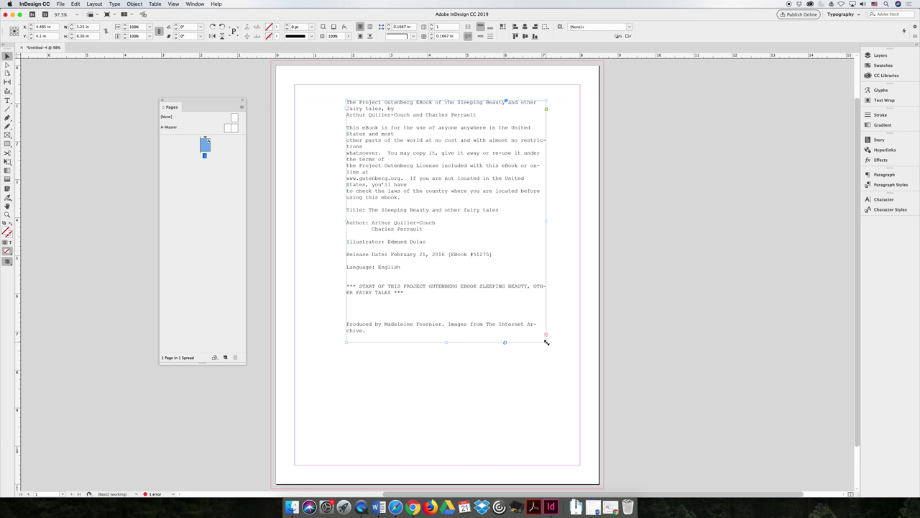
pyautogui.click(547, 335)
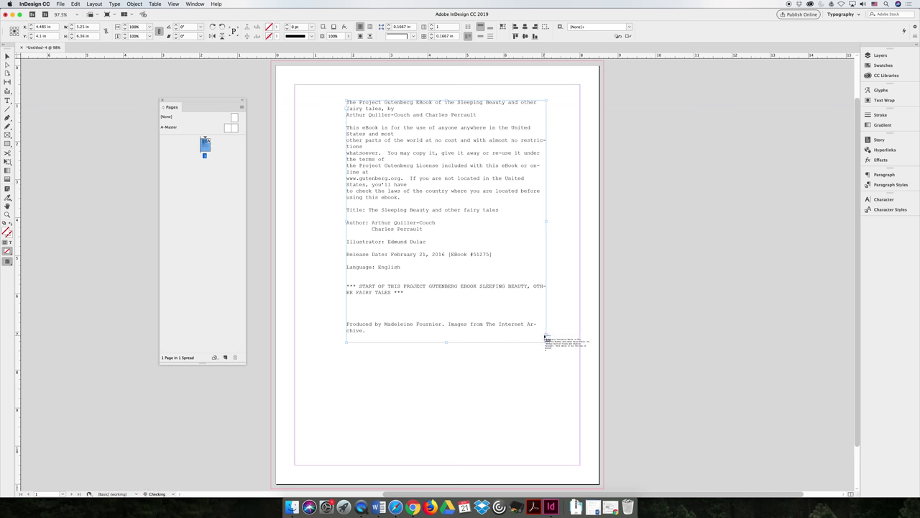
pyautogui.moveTo(584, 110); pyautogui.dragTo(794, 443)
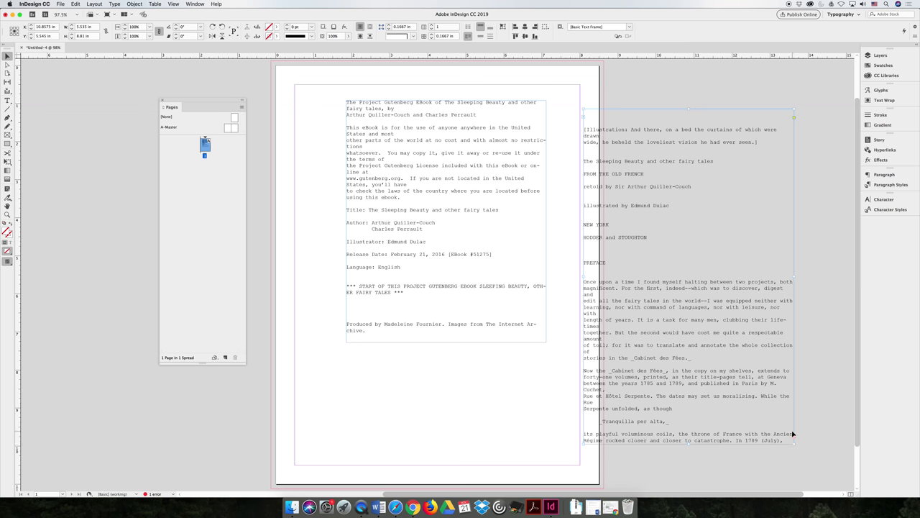
# Undo the extra frame and the placed text, leaving page 1 blank.
pyautogui.press('super+z')
pyautogui.click(8, 56)
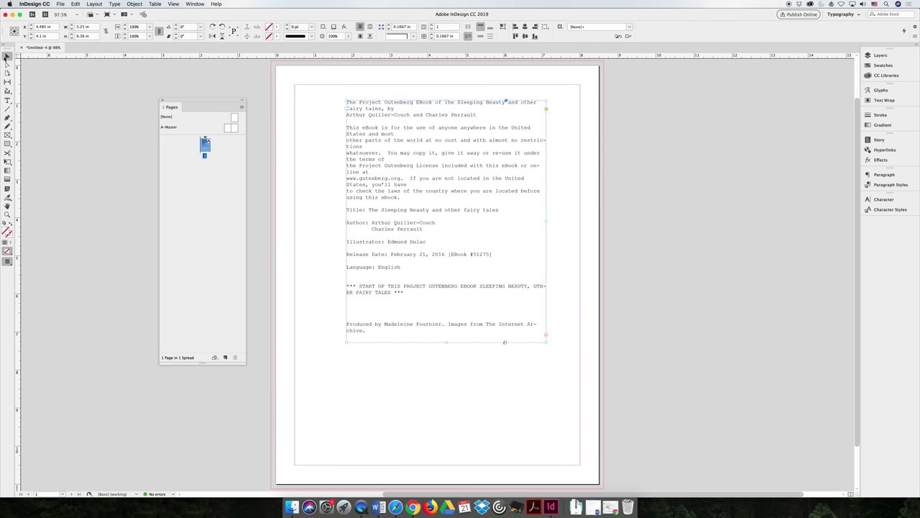
pyautogui.press('super+z')
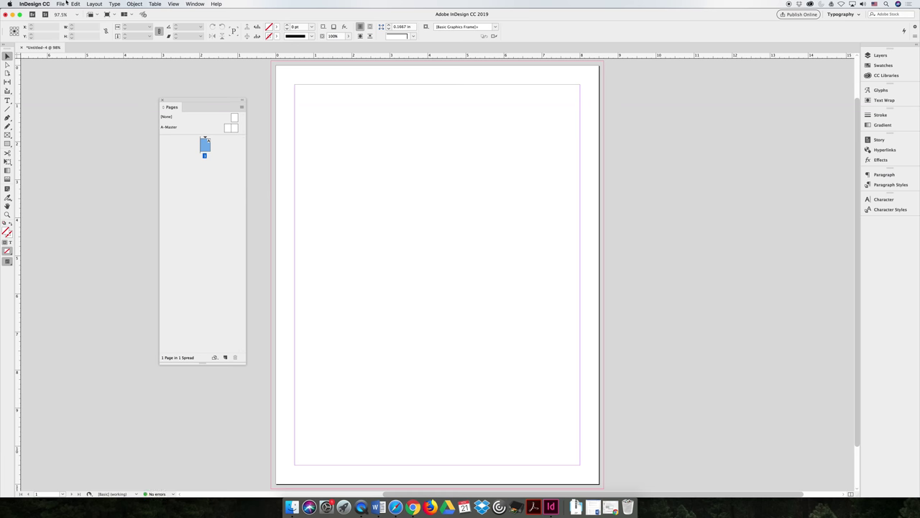
# Place the Gutenberg fairy tales file with Show Import Options on, accepting the Word Import Options.
pyautogui.click(60, 4)
pyautogui.click(81, 98)
pyautogui.click(345, 245)
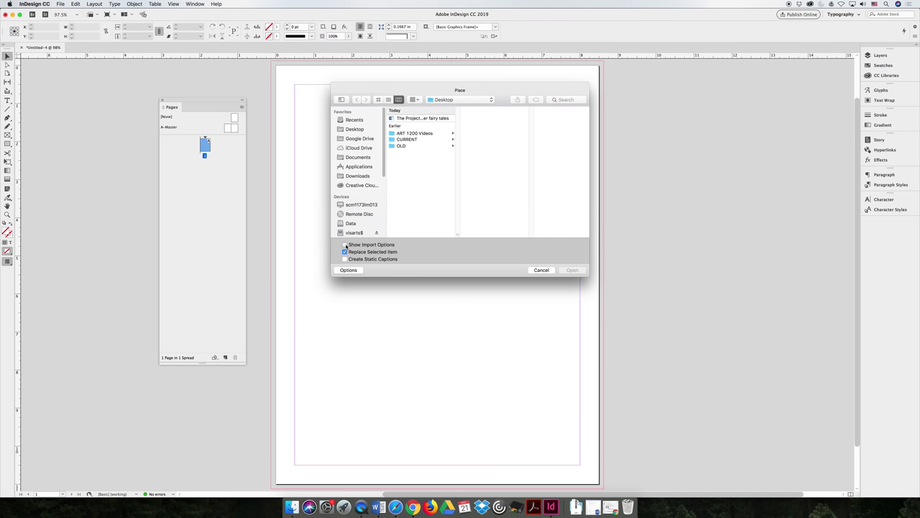
pyautogui.click(414, 119)
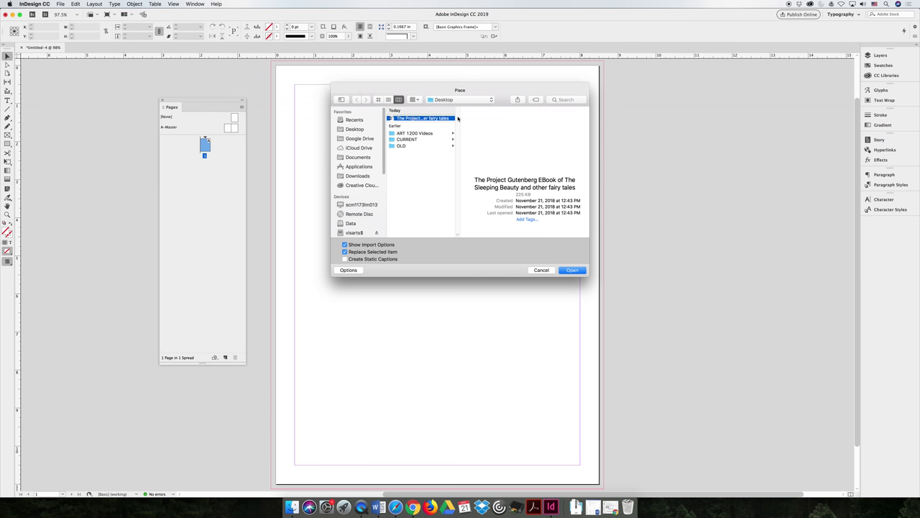
pyautogui.click(580, 271)
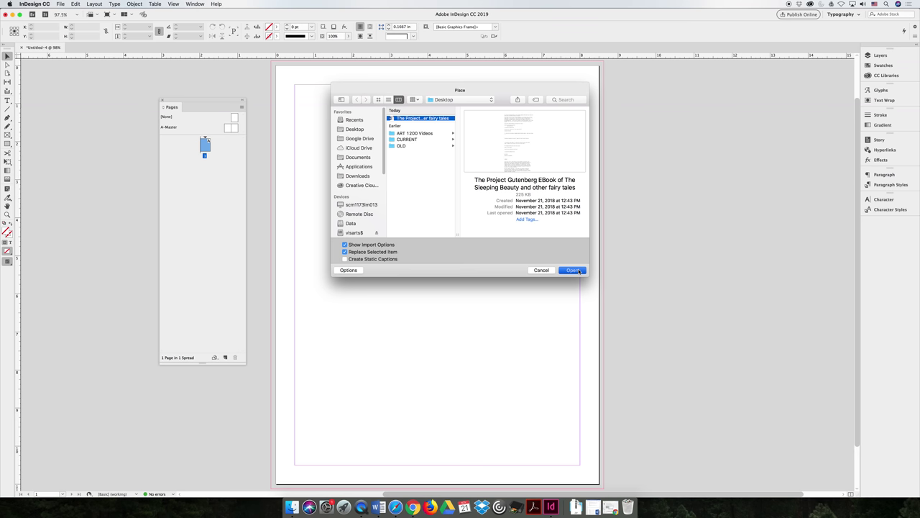
pyautogui.click(578, 270)
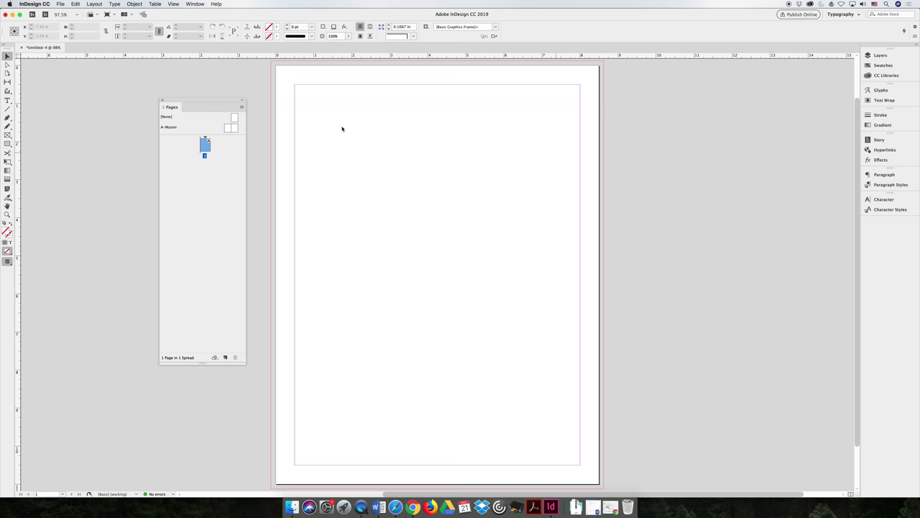
# Drop the loaded text at page 1's top-left margin corner so the frame fills the margins.
pyautogui.click(342, 128)
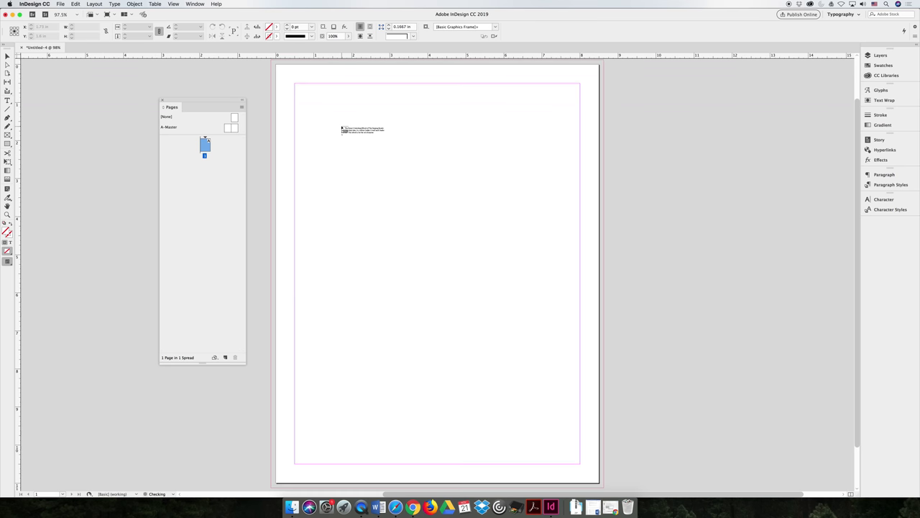
pyautogui.moveTo(342, 128)
pyautogui.mouseDown()
pyautogui.moveTo(295, 84)
pyautogui.moveTo(330, 117)
pyautogui.mouseUp()
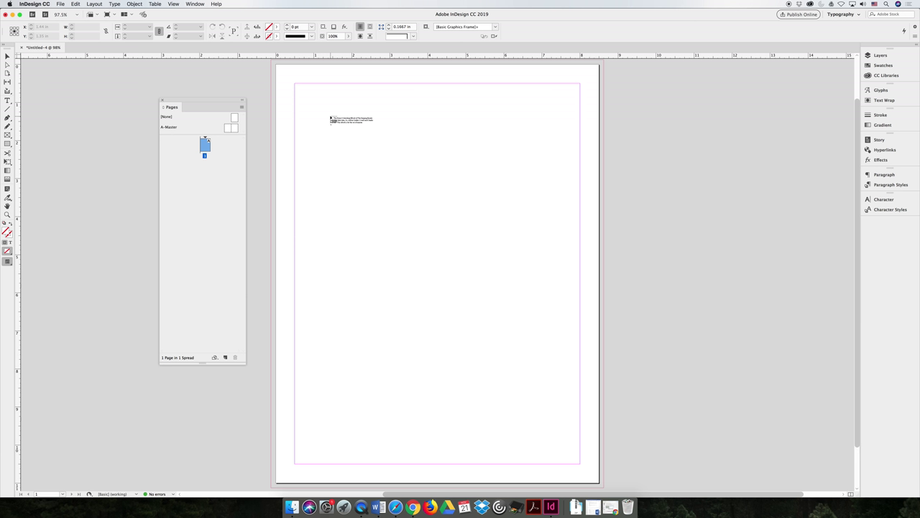
pyautogui.moveTo(331, 117); pyautogui.dragTo(295, 85)
pyautogui.click(295, 84)
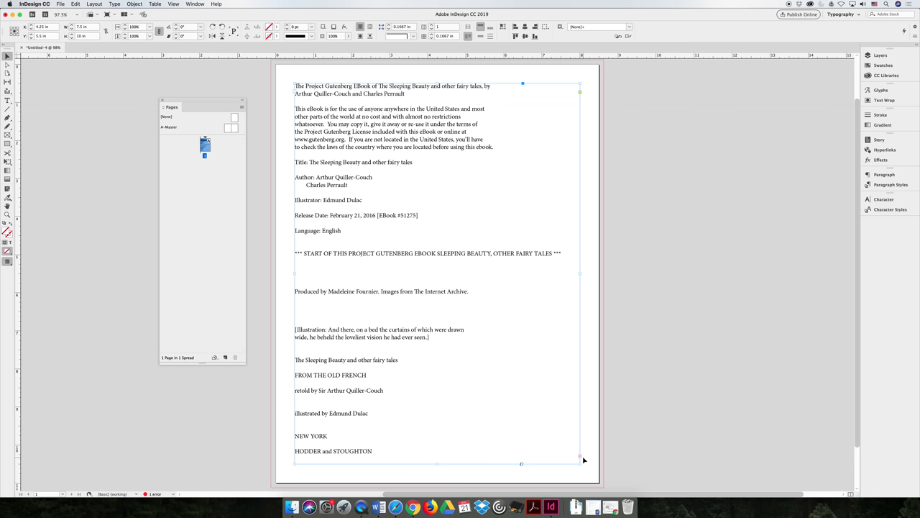
# Add four new pages in the Pages panel, making the document five pages.
pyautogui.click(225, 357)
pyautogui.click(225, 358)
pyautogui.click(225, 357)
pyautogui.click(225, 358)
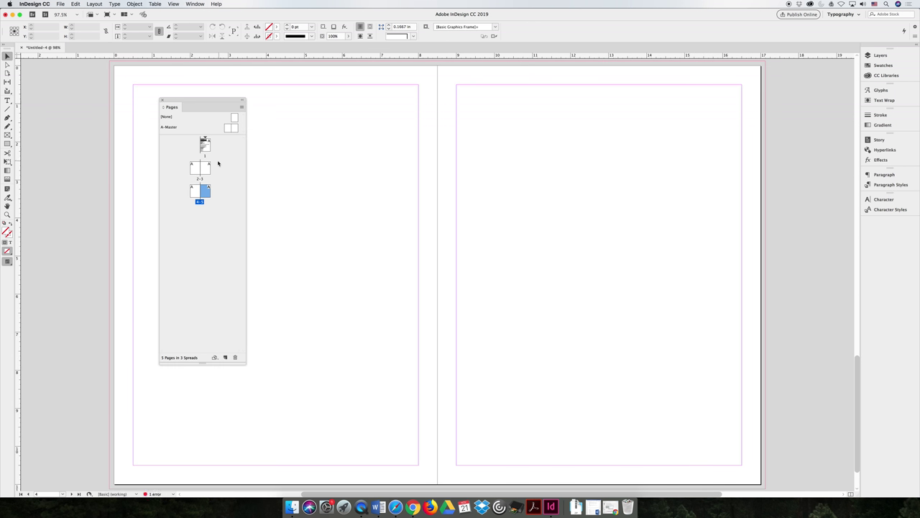
pyautogui.click(205, 145)
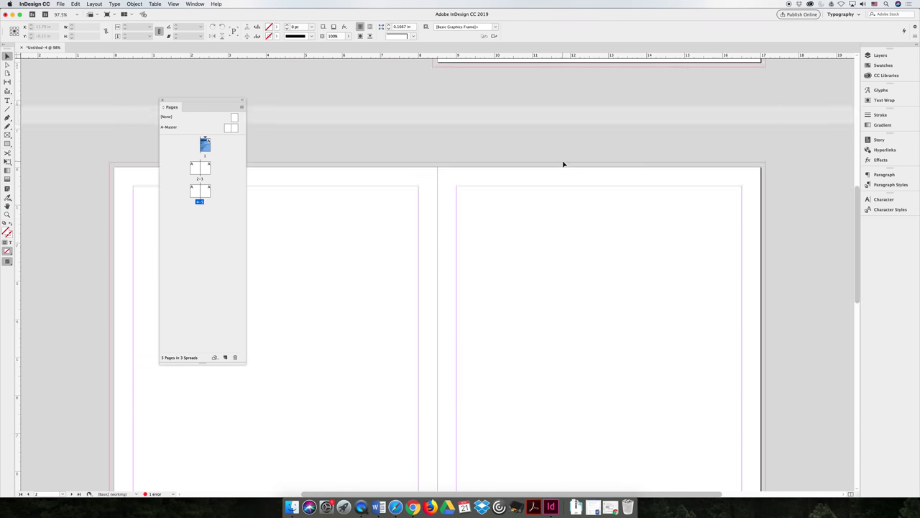
# Thread page 1's overset text into a new frame on page 2.
pyautogui.scroll(-3, 565, 166)
pyautogui.scroll(-10, 565, 167)
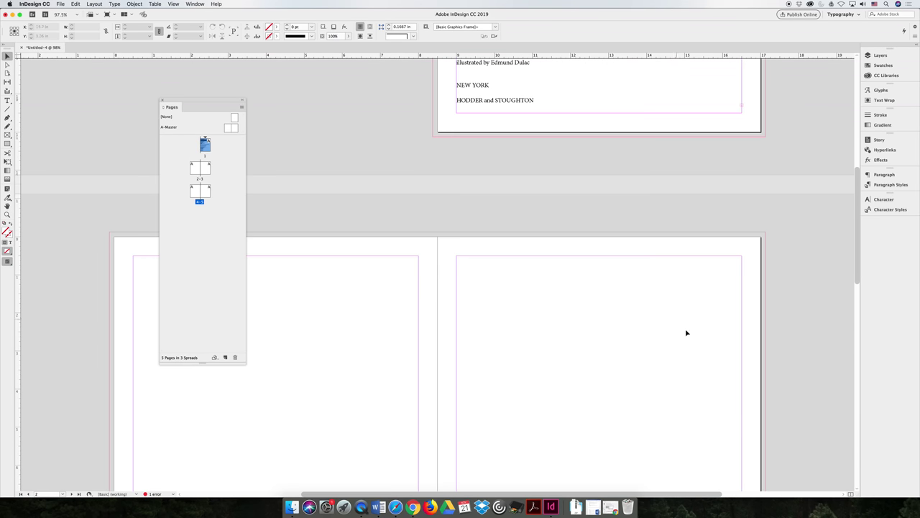
pyautogui.click(743, 110)
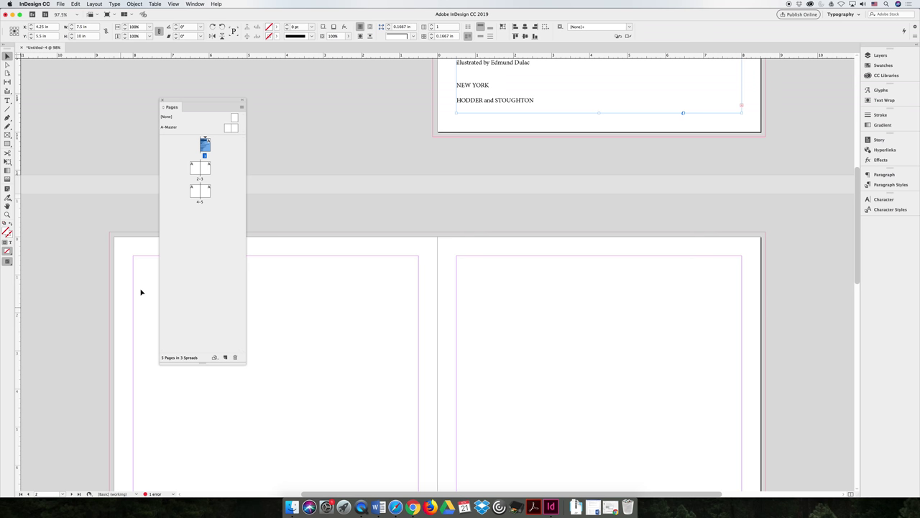
pyautogui.click(741, 105)
pyautogui.click(133, 257)
pyautogui.click(133, 256)
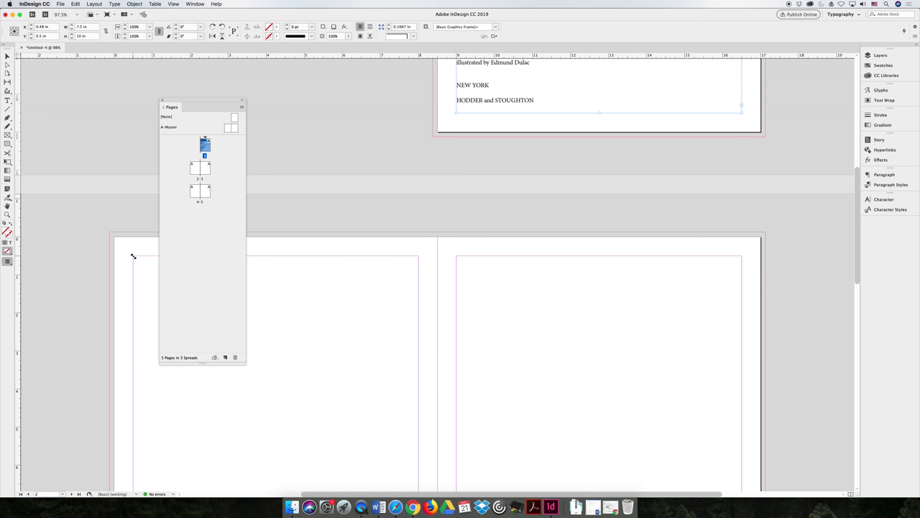
pyautogui.scroll(-5, 384, 297)
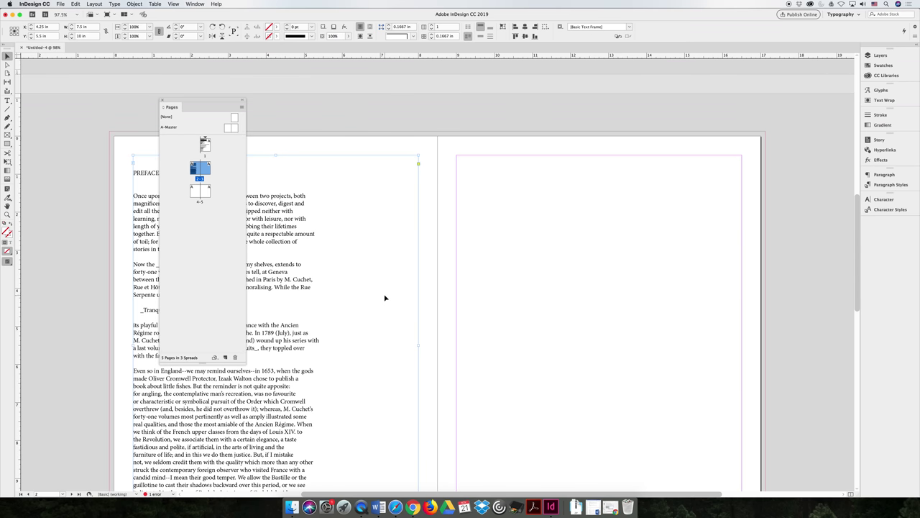
pyautogui.scroll(-6, 402, 273)
pyautogui.scroll(5, 427, 232)
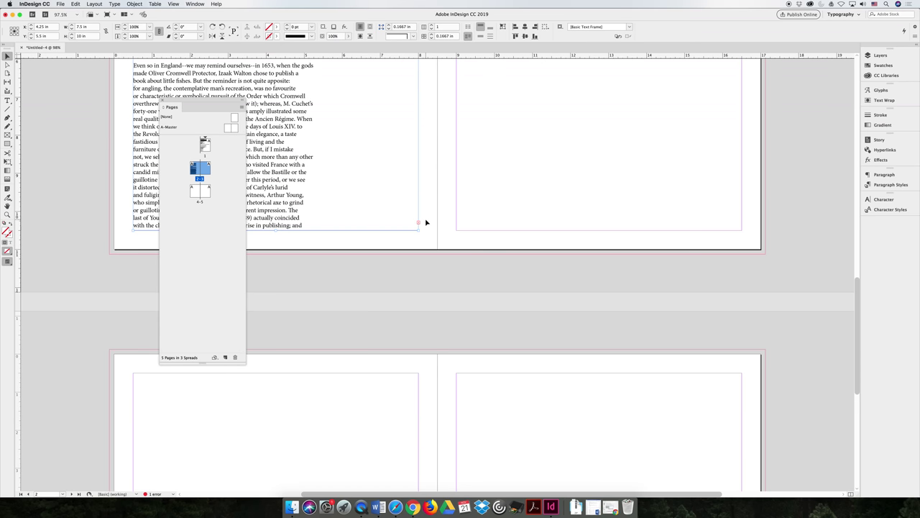
# Thread page 2's overset text onward into a frame on page 3.
pyautogui.click(418, 225)
pyautogui.click(503, 184)
pyautogui.scroll(-5, 503, 185)
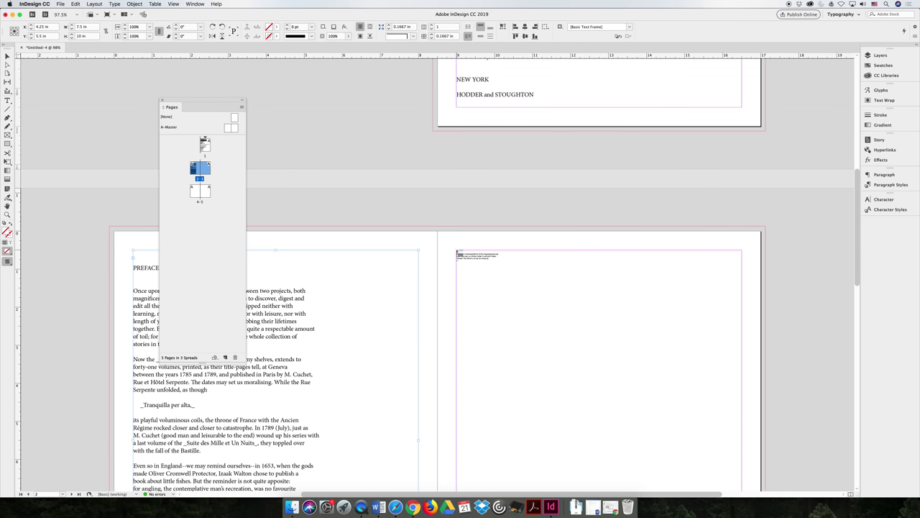
pyautogui.click(457, 251)
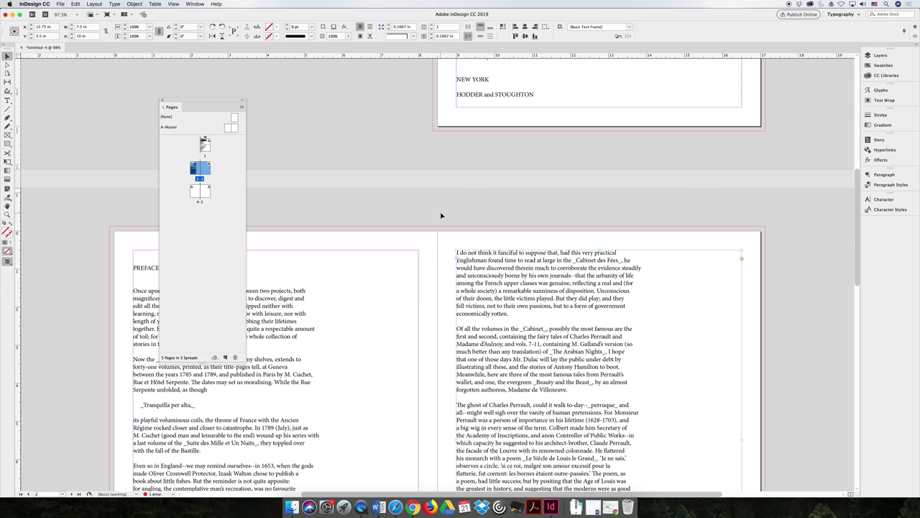